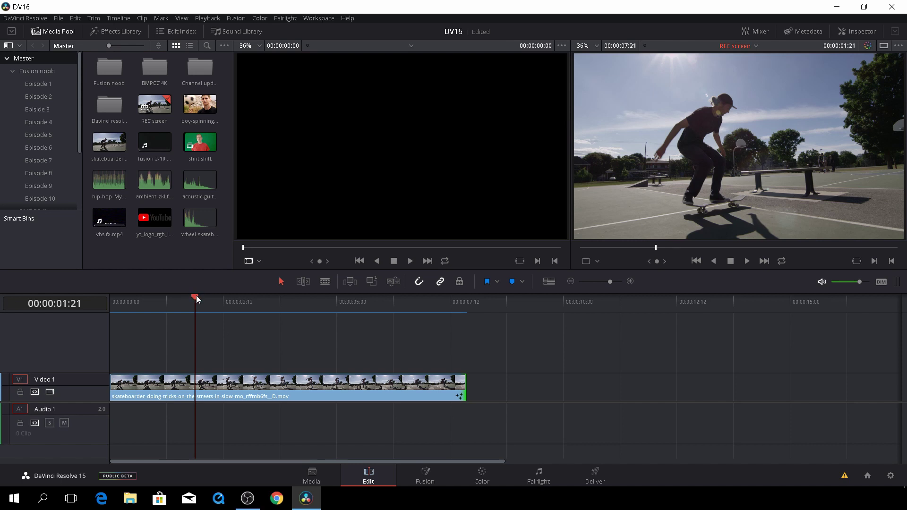
# - Blade the skateboard clip at 00:00:02:21 and 00:00:05:19
pyautogui.moveTo(197, 296)
pyautogui.mouseDown()
pyautogui.moveTo(273, 299)
pyautogui.moveTo(241, 302)
pyautogui.mouseUp()
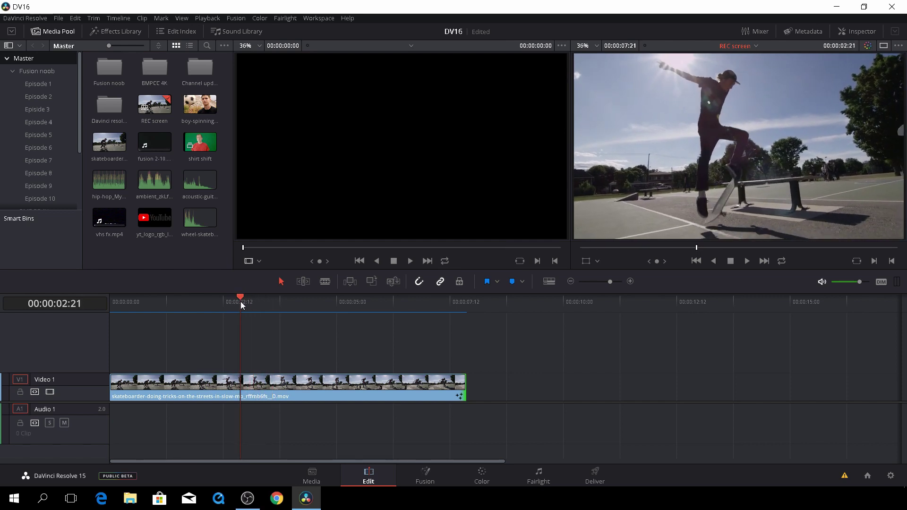
pyautogui.press('b')
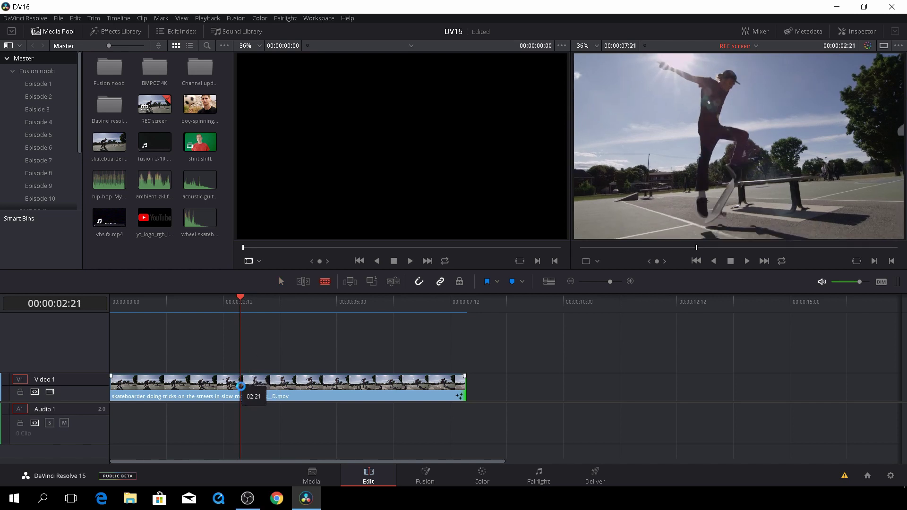
pyautogui.click(241, 386)
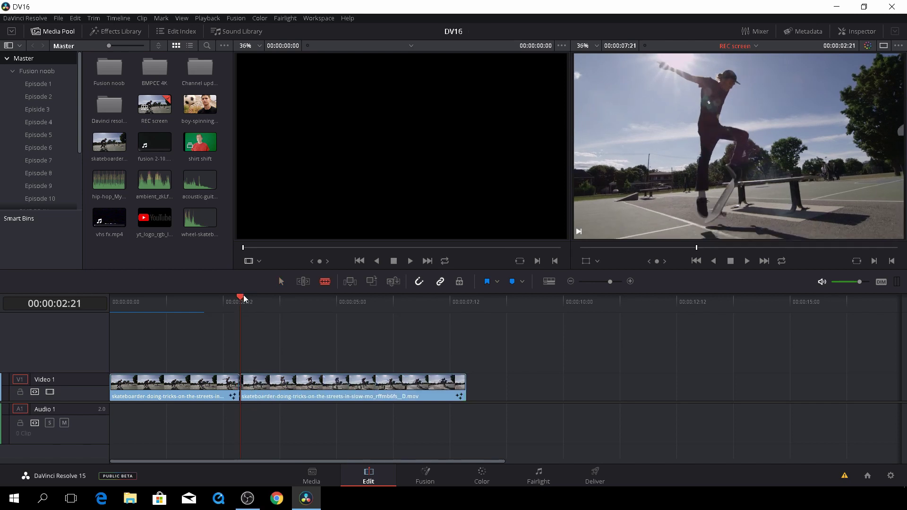
pyautogui.moveTo(244, 295); pyautogui.dragTo(373, 314)
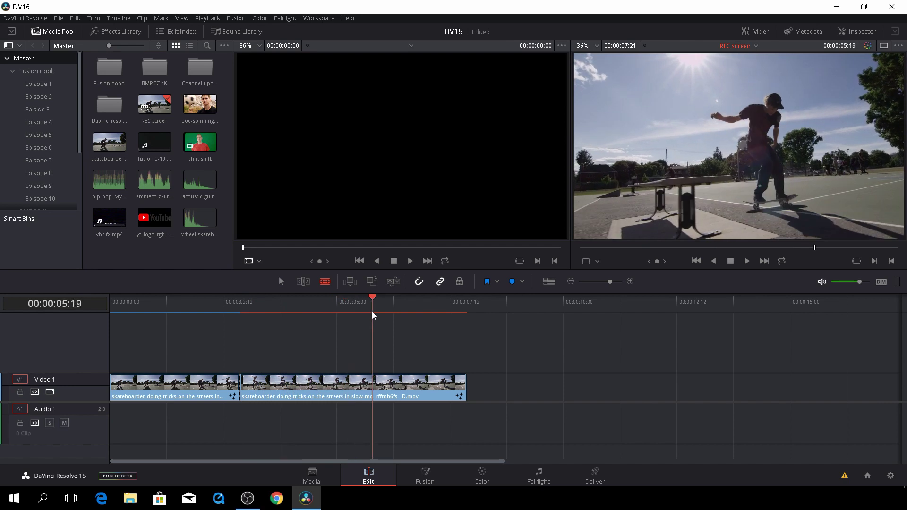
pyautogui.moveTo(374, 386); pyautogui.dragTo(380, 386)
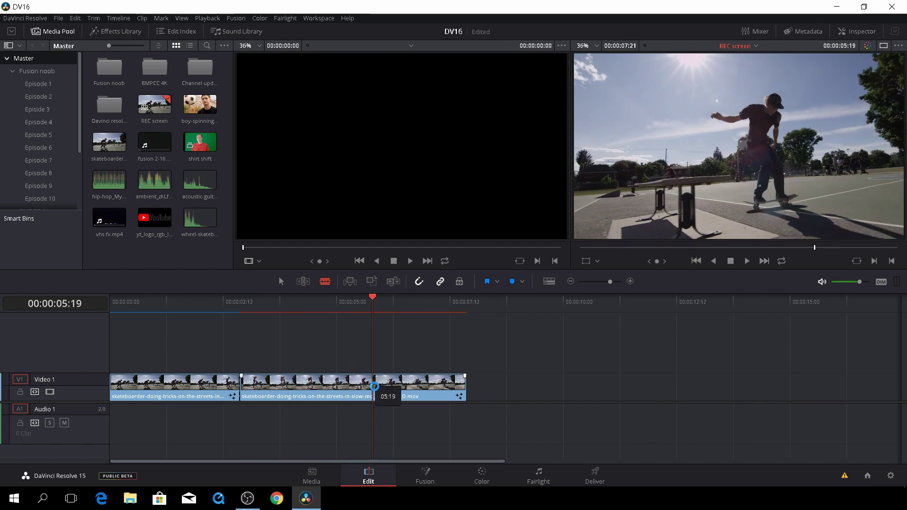
# - Return to the selection tool and select the middle piece between the two cuts
pyautogui.moveTo(374, 312); pyautogui.dragTo(244, 314)
pyautogui.press('a')
pyautogui.click(315, 386)
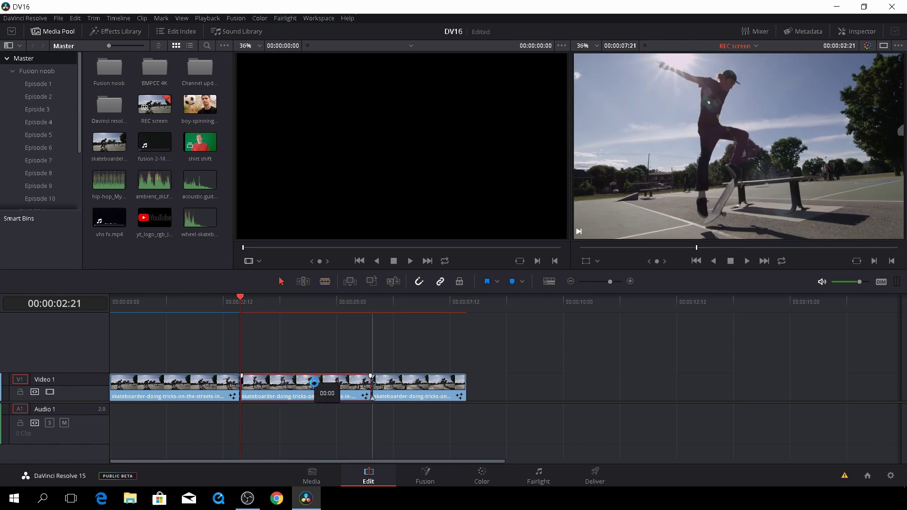
# - Open the middle clip in Fusion, hide the Inspector, and spread MediaIn1 and MediaOut1 apart
pyautogui.click(427, 476)
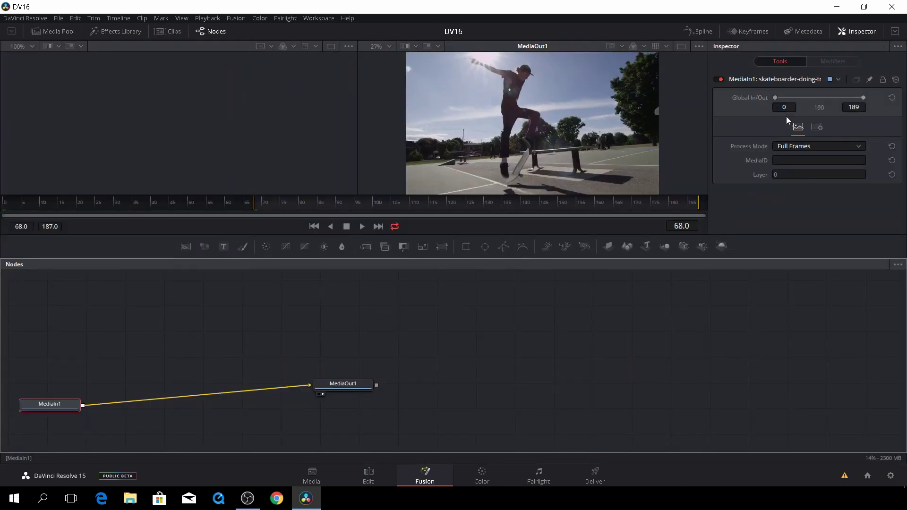
pyautogui.click(858, 32)
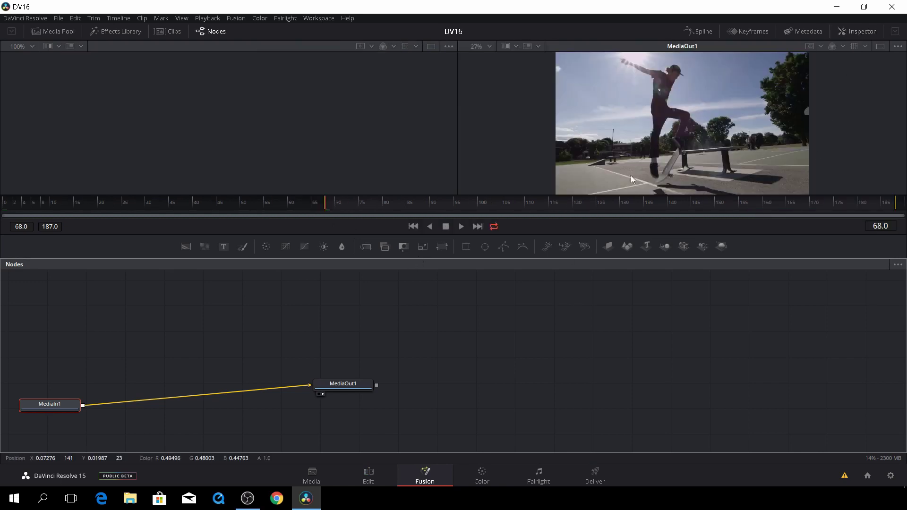
pyautogui.moveTo(341, 385); pyautogui.dragTo(442, 371)
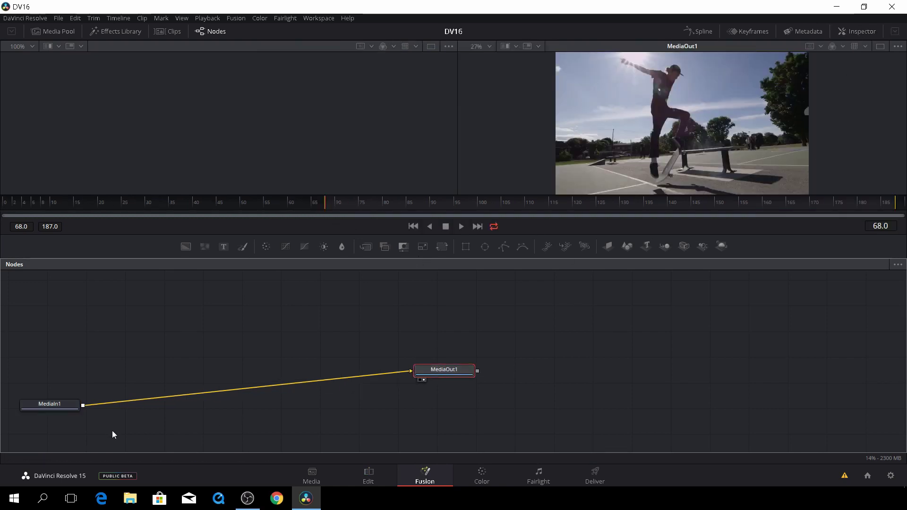
pyautogui.moveTo(45, 402); pyautogui.dragTo(143, 357)
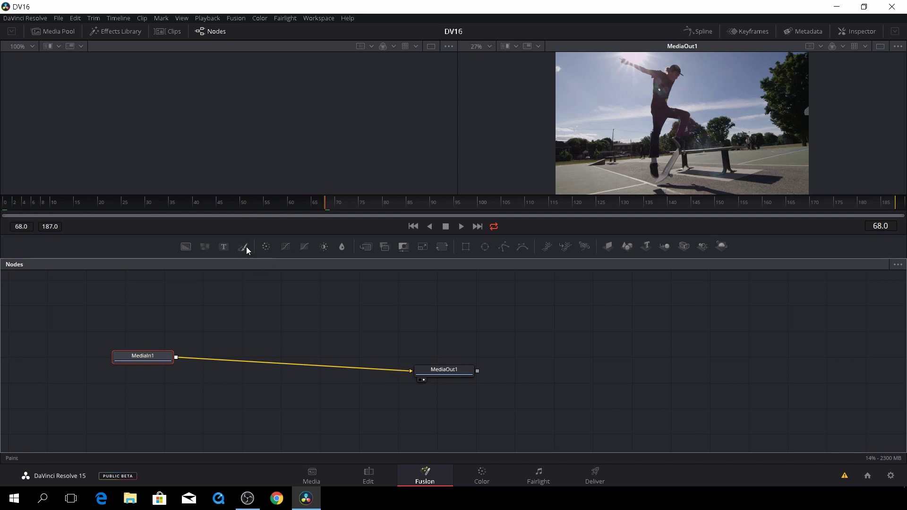
# - Drop a Paint node onto the link between MediaIn1 and MediaOut1
pyautogui.moveTo(246, 247); pyautogui.dragTo(291, 361)
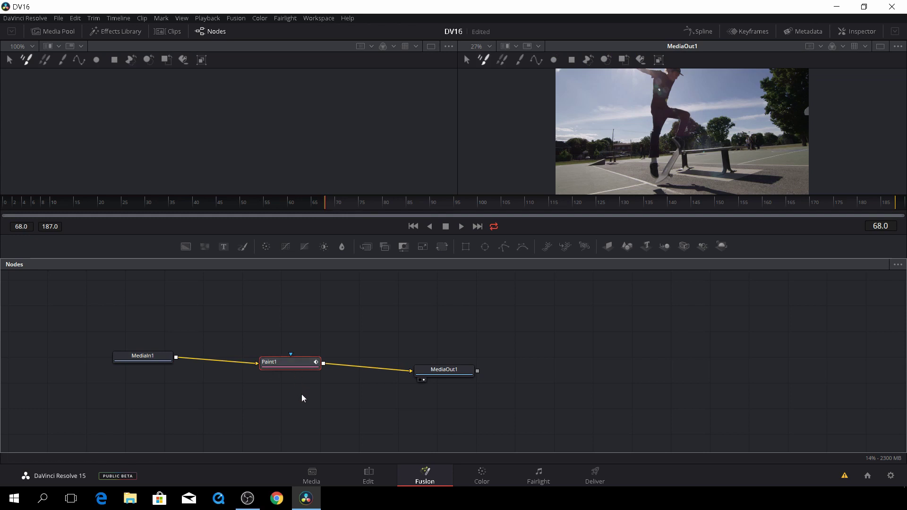
pyautogui.moveTo(291, 363)
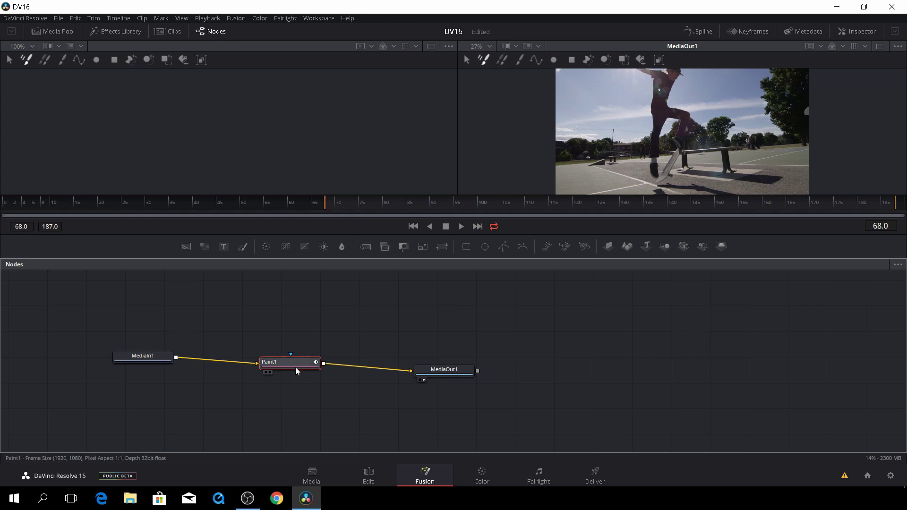
# - Show the Paint node's Inspector, expand Brush Controls, and set the paint colour to yellow
pyautogui.click(857, 30)
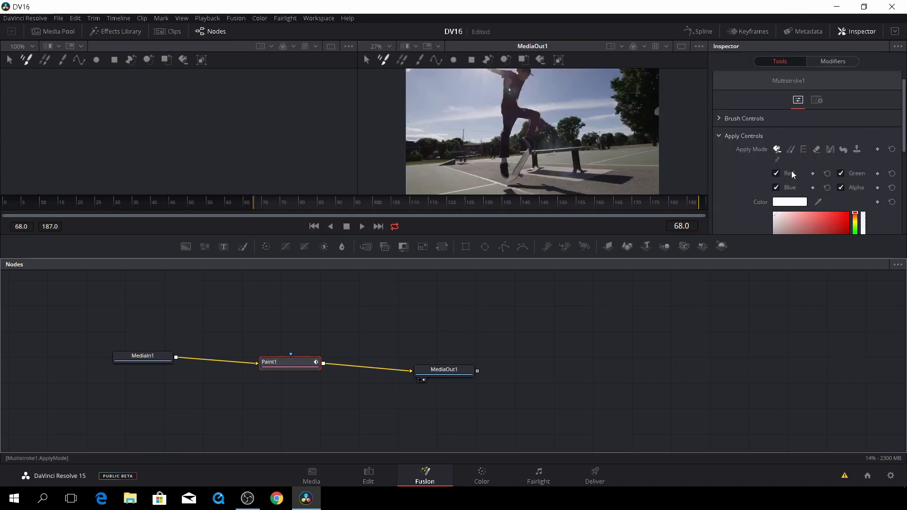
pyautogui.click(720, 118)
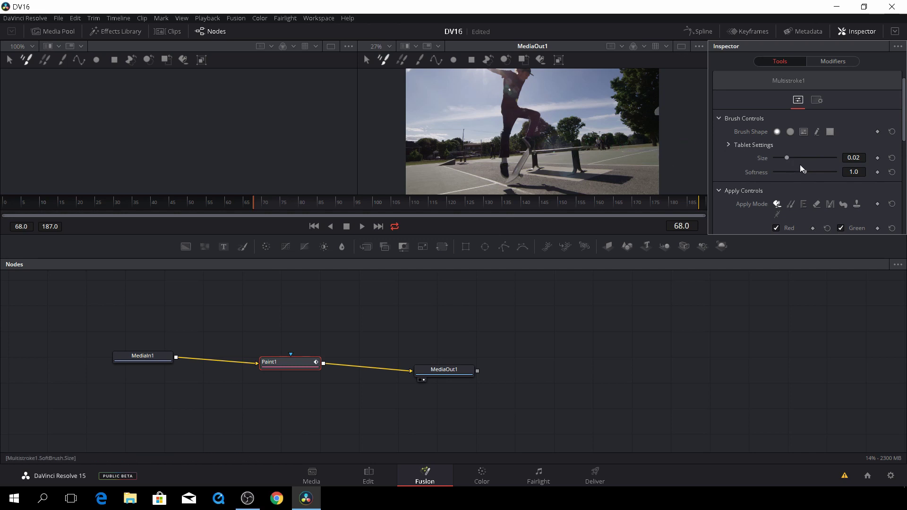
pyautogui.scroll(-3, 779, 159)
pyautogui.scroll(1, 791, 150)
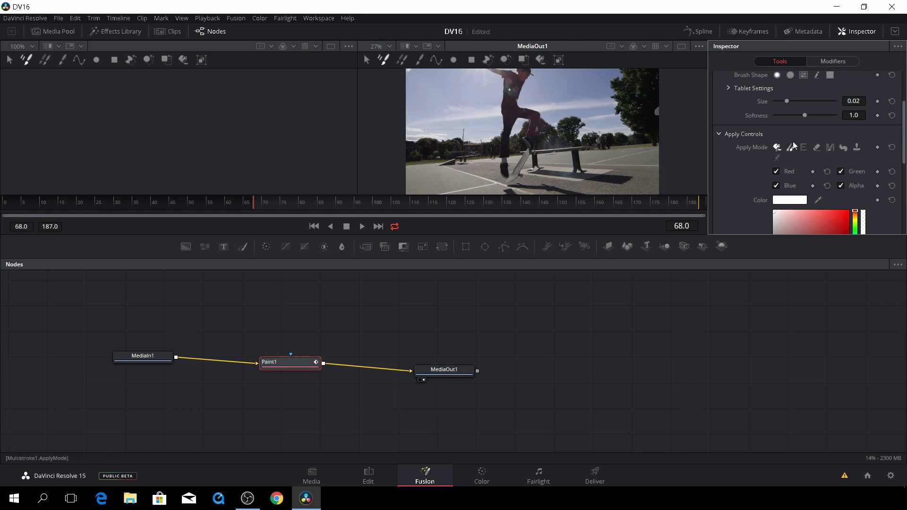
pyautogui.scroll(-2, 794, 145)
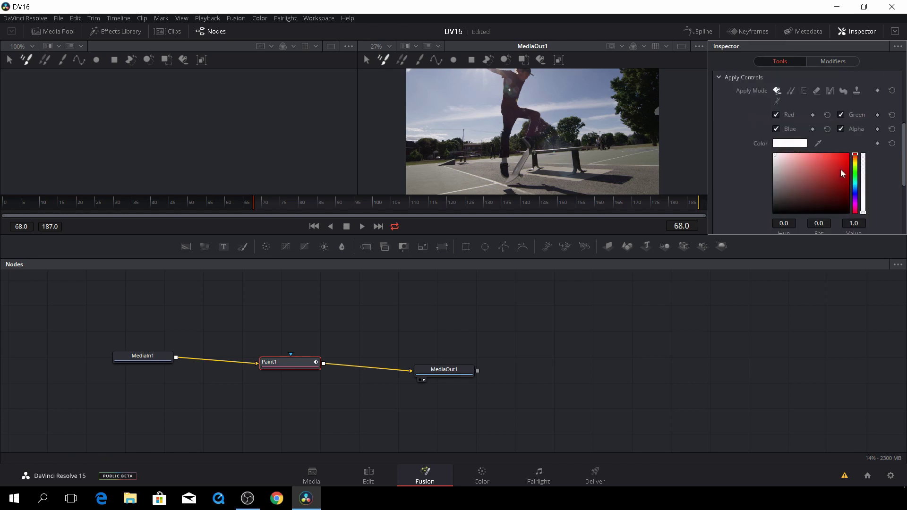
pyautogui.moveTo(855, 167); pyautogui.dragTo(840, 160)
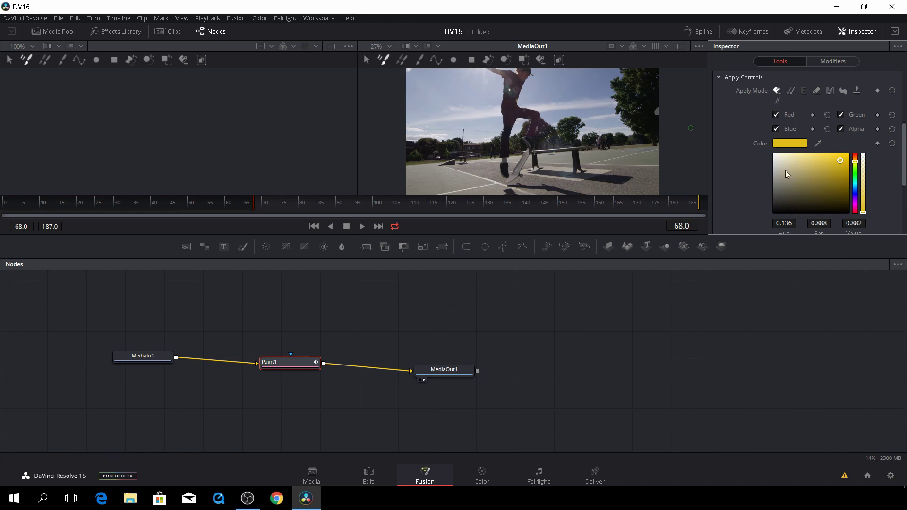
pyautogui.scroll(-3, 801, 175)
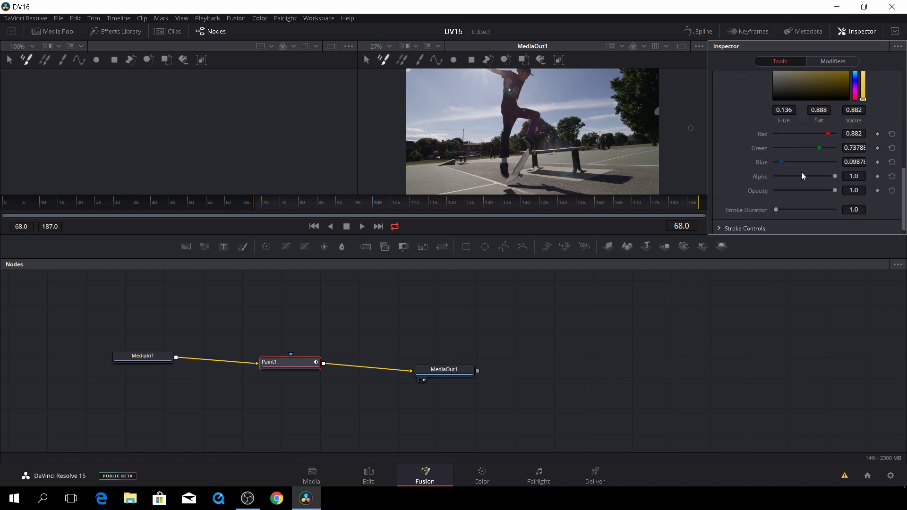
pyautogui.scroll(-1, 802, 172)
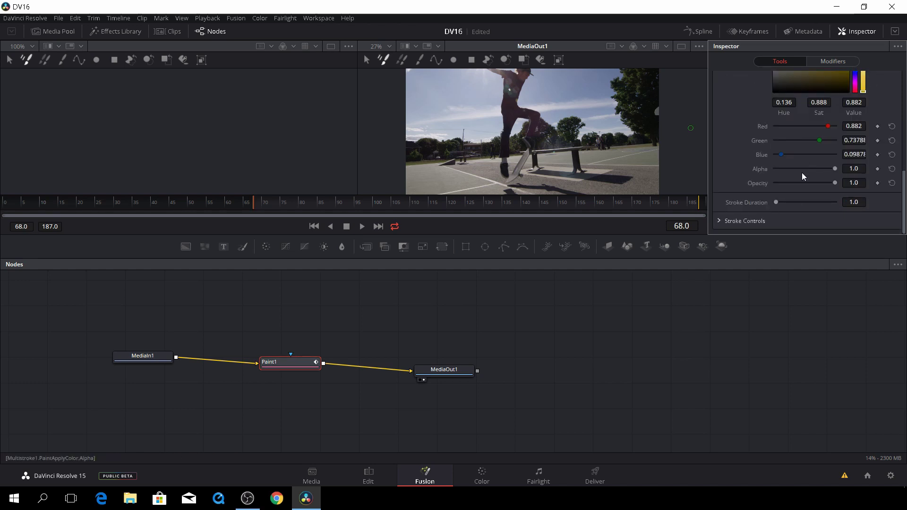
pyautogui.scroll(5, 802, 172)
pyautogui.scroll(3, 802, 172)
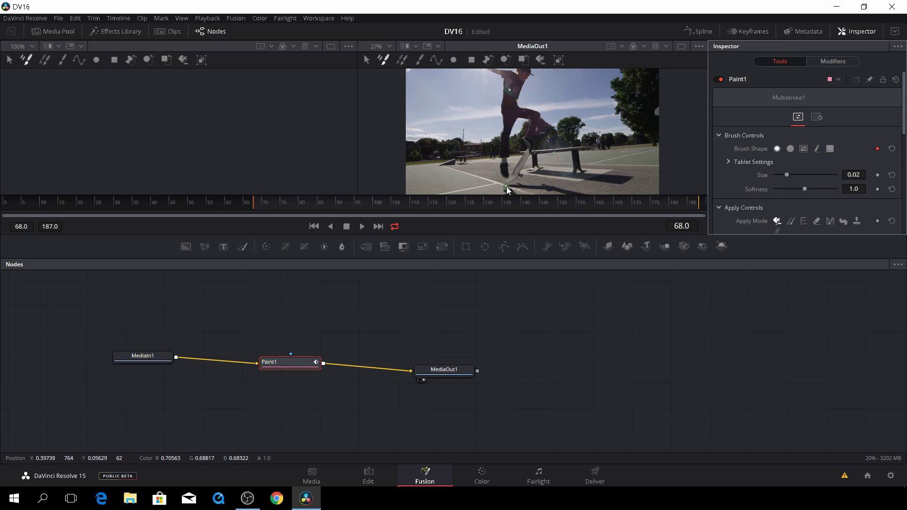
# - Step to frame 77 and paint yellow loops around the skateboard through frame 87
pyautogui.press('Right')
pyautogui.press('Right')
pyautogui.press('Right')
pyautogui.press('Right')
pyautogui.press('Right')
pyautogui.press('Right')
pyautogui.press('Right')
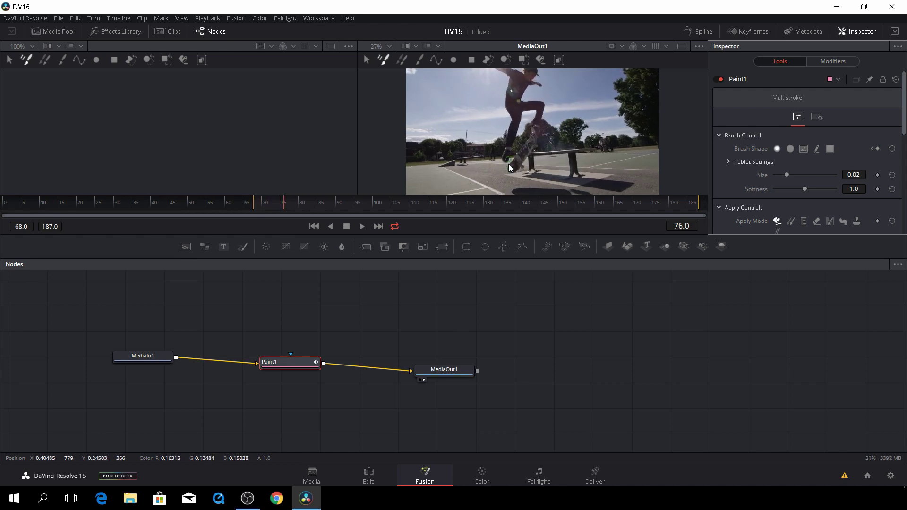
pyautogui.press('Right')
pyautogui.press('Left')
pyautogui.press('Right')
pyautogui.press('Right')
pyautogui.press('Right')
pyautogui.press('Right')
pyautogui.press('Right')
pyautogui.press('Right')
pyautogui.press('Right')
pyautogui.press('Right')
pyautogui.press('Right')
pyautogui.moveTo(517, 169)
pyautogui.mouseDown()
pyautogui.moveTo(537, 162)
pyautogui.moveTo(540, 130)
pyautogui.moveTo(519, 147)
pyautogui.moveTo(517, 165)
pyautogui.mouseUp()
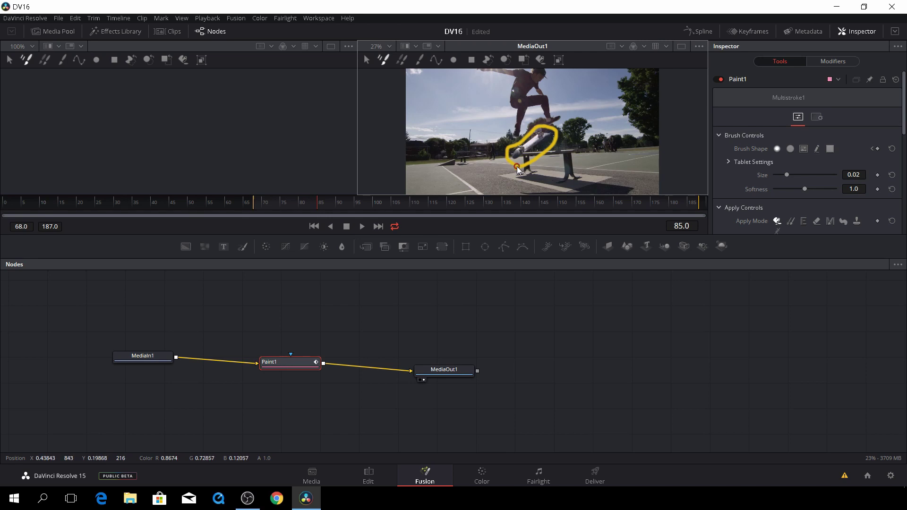
pyautogui.press('Right')
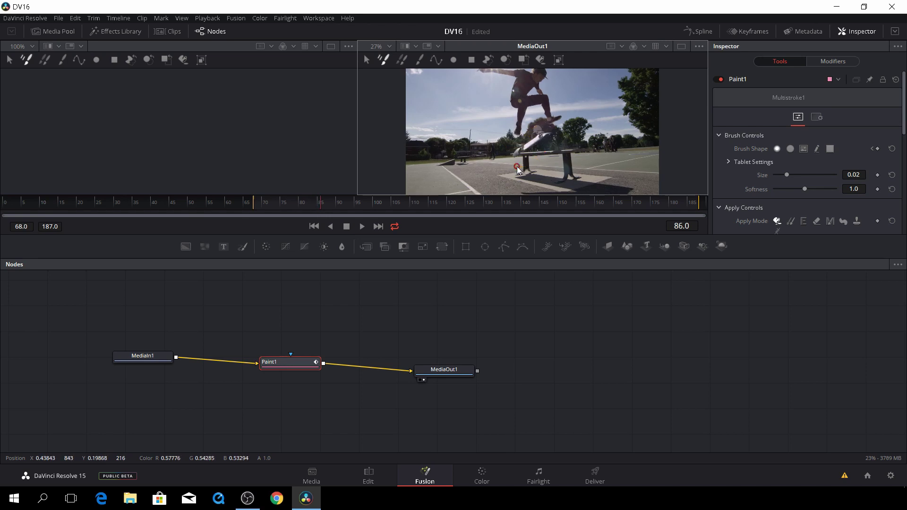
pyautogui.moveTo(526, 157); pyautogui.dragTo(540, 154)
pyautogui.moveTo(540, 154)
pyautogui.mouseDown()
pyautogui.moveTo(524, 140)
pyautogui.moveTo(523, 166)
pyautogui.mouseUp()
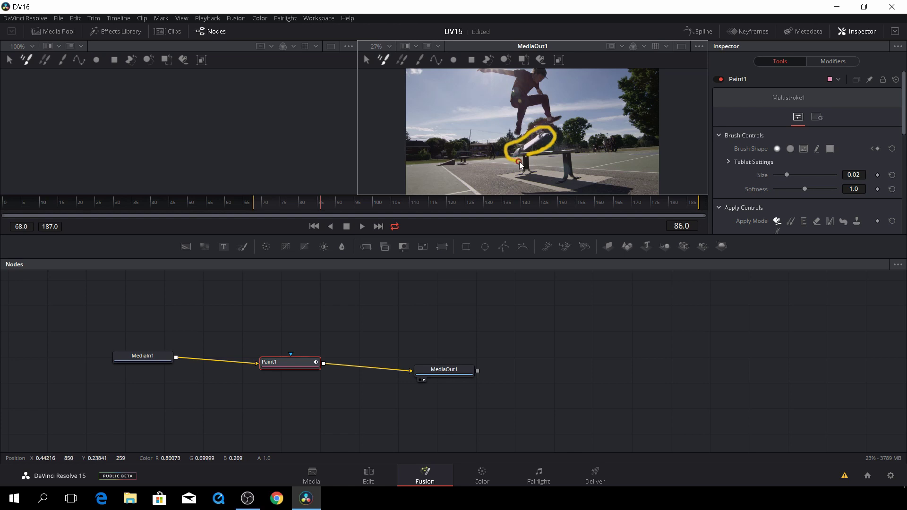
pyautogui.press('Right')
pyautogui.moveTo(540, 149)
pyautogui.mouseDown()
pyautogui.moveTo(556, 142)
pyautogui.moveTo(510, 146)
pyautogui.mouseUp()
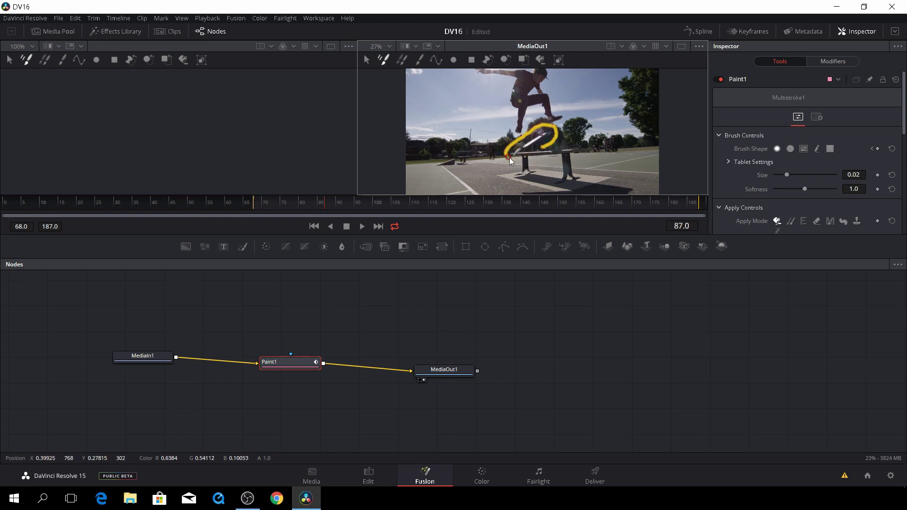
# - Paint yellow arcs and strokes around the skateboard on frames 88 through 94
pyautogui.press('Right')
pyautogui.moveTo(556, 132)
pyautogui.mouseDown()
pyautogui.moveTo(546, 126)
pyautogui.moveTo(525, 136)
pyautogui.mouseUp()
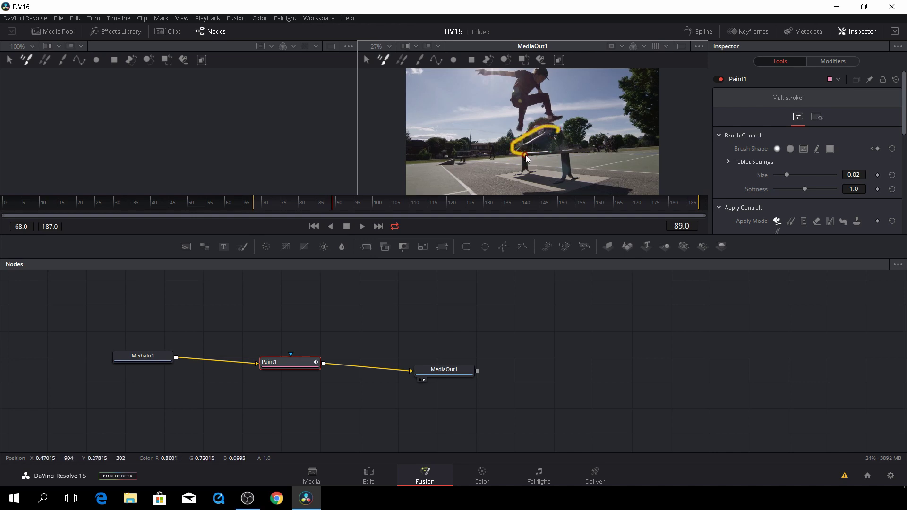
pyautogui.press('Right')
pyautogui.moveTo(557, 128)
pyautogui.mouseDown()
pyautogui.moveTo(518, 156)
pyautogui.moveTo(536, 125)
pyautogui.moveTo(517, 144)
pyautogui.mouseUp()
pyautogui.press('Right')
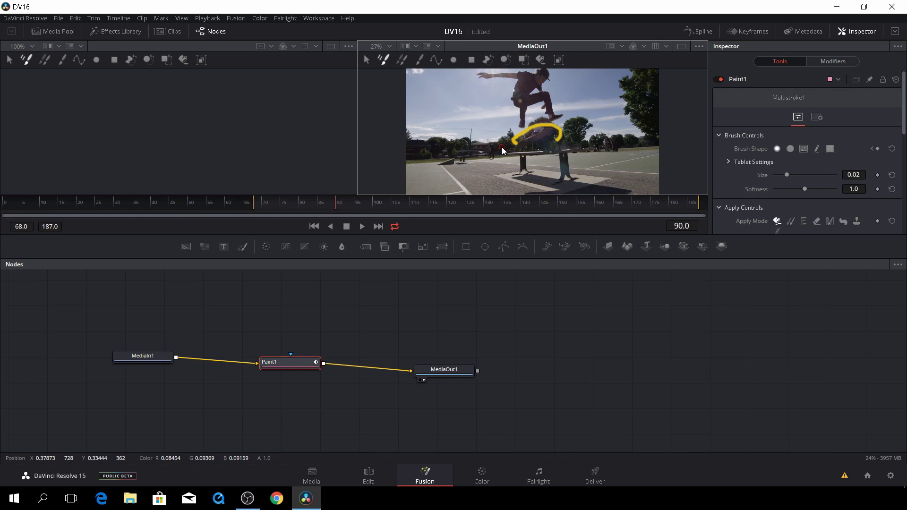
pyautogui.press('Right')
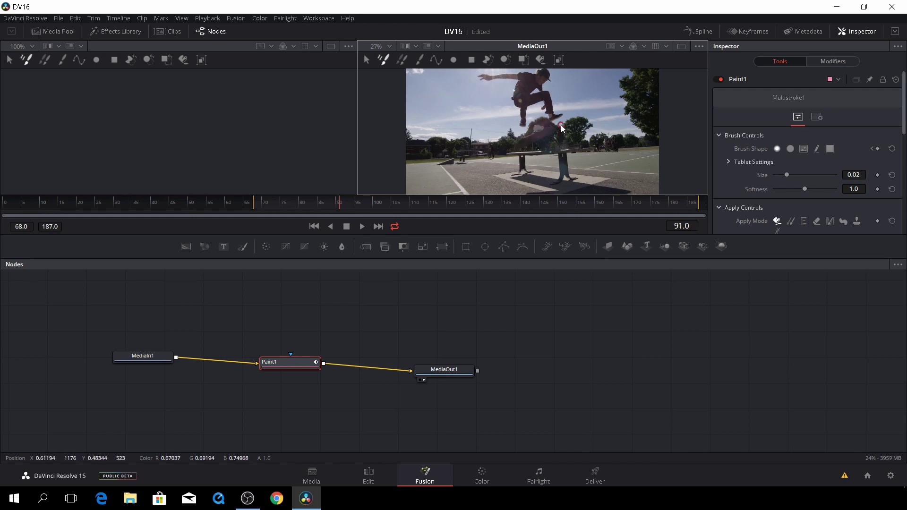
pyautogui.moveTo(560, 128); pyautogui.dragTo(518, 152)
pyautogui.press('Right')
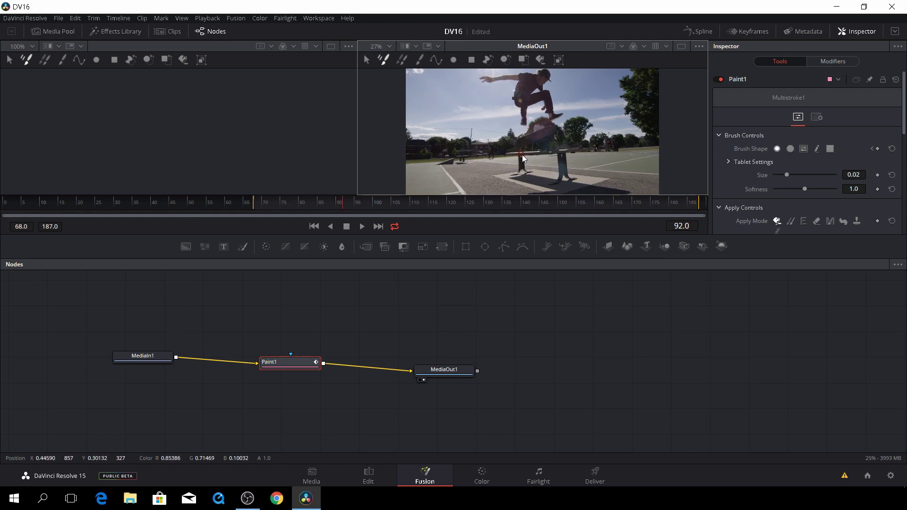
pyautogui.moveTo(543, 126); pyautogui.dragTo(512, 147)
pyautogui.press('Right')
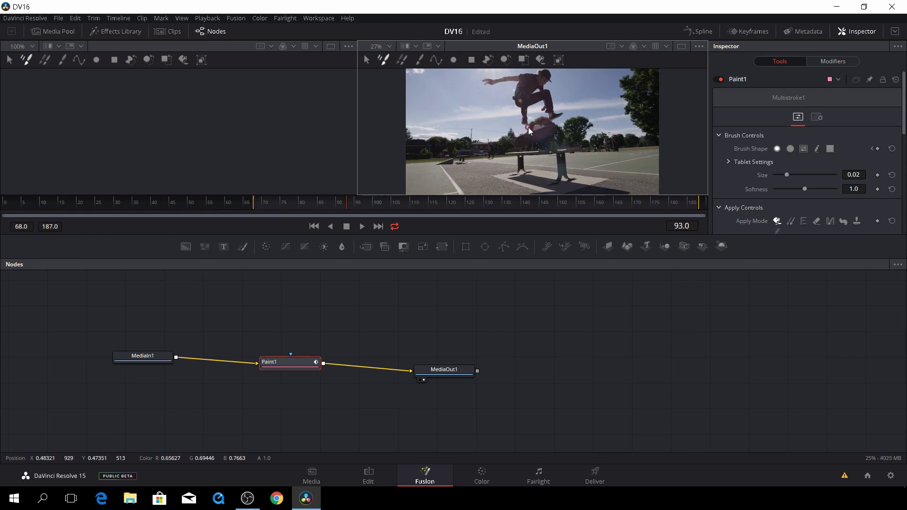
pyautogui.moveTo(528, 127); pyautogui.dragTo(519, 153)
pyautogui.press('Right')
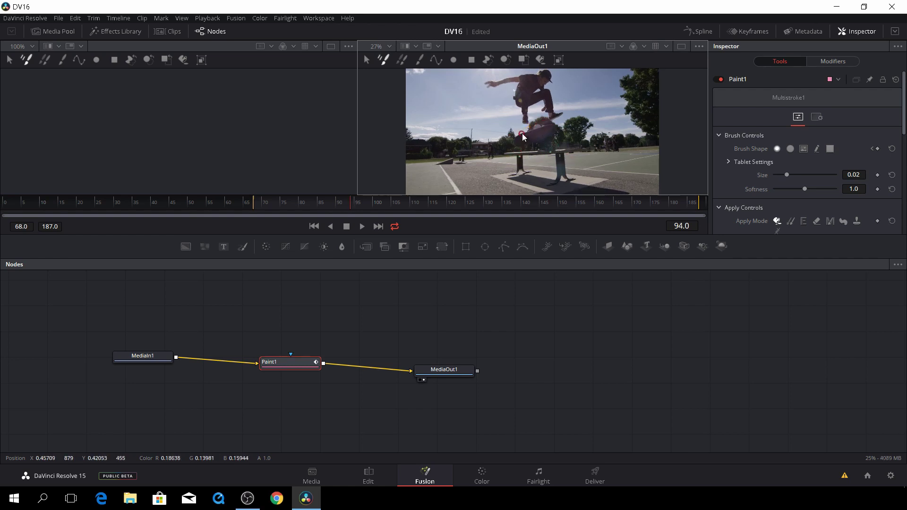
pyautogui.moveTo(523, 132)
pyautogui.mouseDown()
pyautogui.moveTo(515, 152)
pyautogui.moveTo(513, 137)
pyautogui.mouseUp()
pyautogui.press('Right')
pyautogui.press('Right')
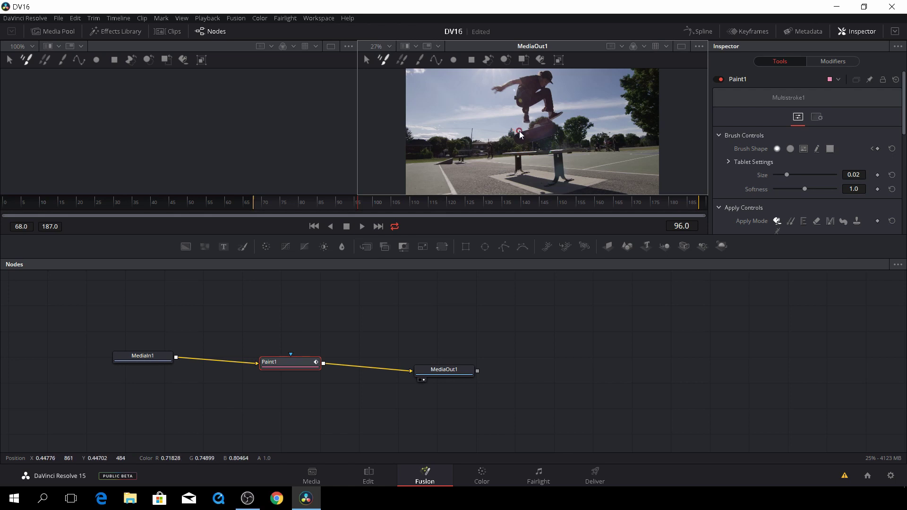
# - Paint yellow strokes on frames 96 through 103, including a dot on frame 100
pyautogui.moveTo(519, 133); pyautogui.dragTo(514, 134)
pyautogui.press('Right')
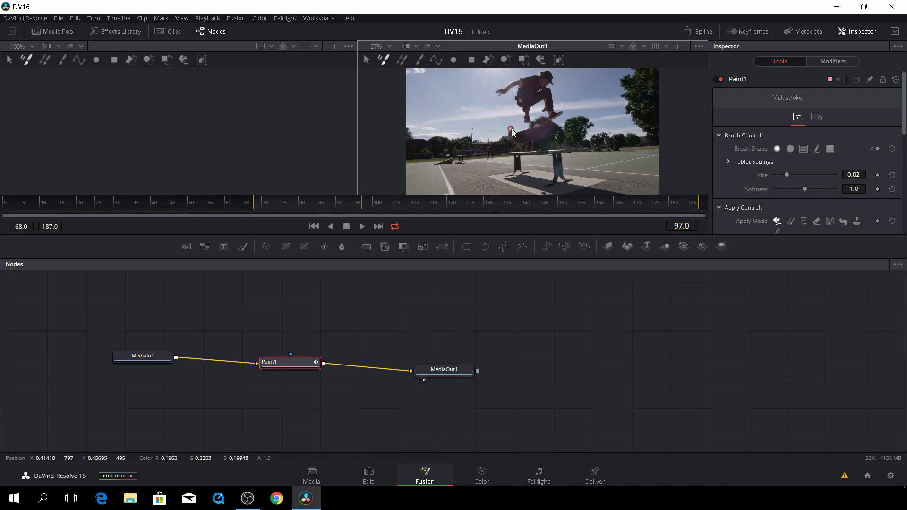
pyautogui.moveTo(513, 129); pyautogui.dragTo(515, 150)
pyautogui.press('Right')
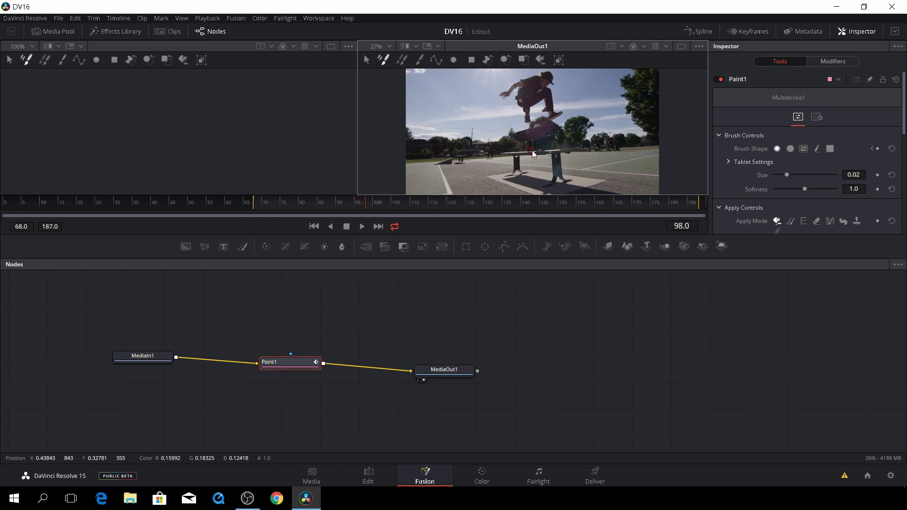
pyautogui.press('Right')
pyautogui.press('Right')
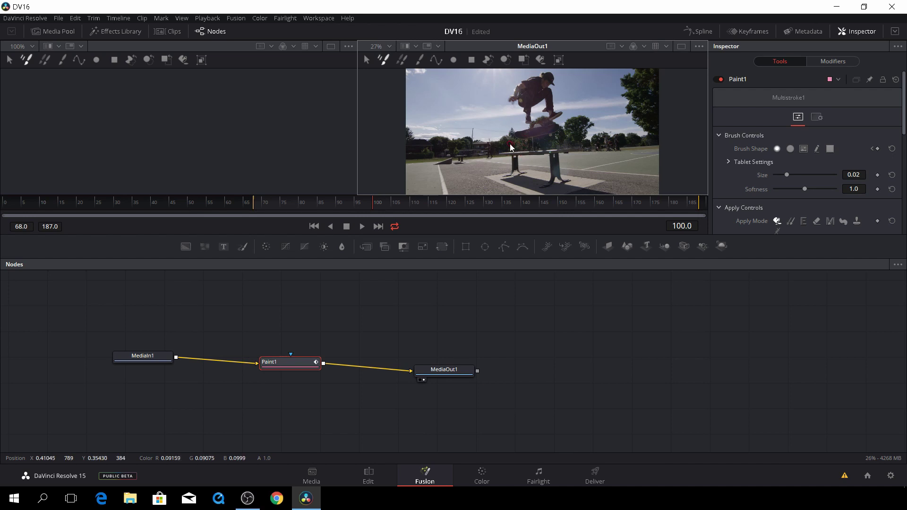
pyautogui.click(498, 145)
pyautogui.moveTo(507, 146)
pyautogui.mouseDown()
pyautogui.moveTo(494, 153)
pyautogui.moveTo(501, 159)
pyautogui.moveTo(490, 138)
pyautogui.mouseUp()
pyautogui.press('Right')
pyautogui.press('Right')
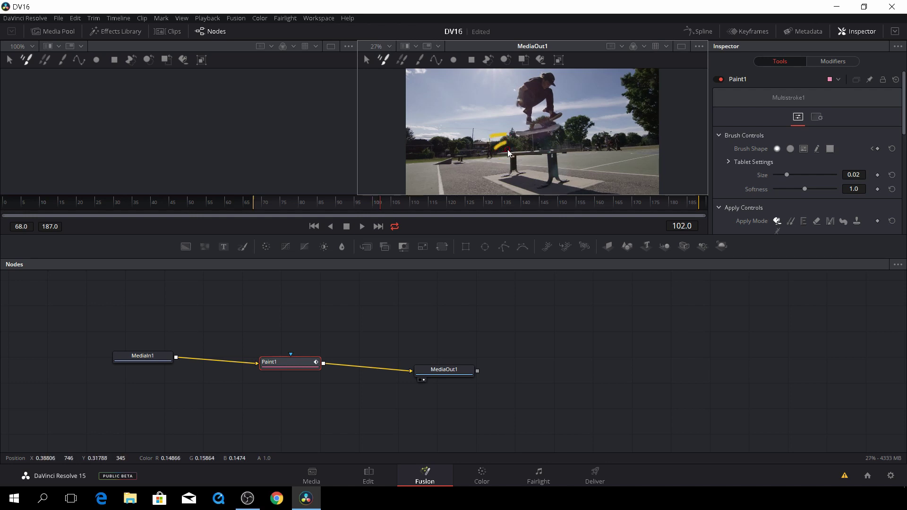
pyautogui.press('Right')
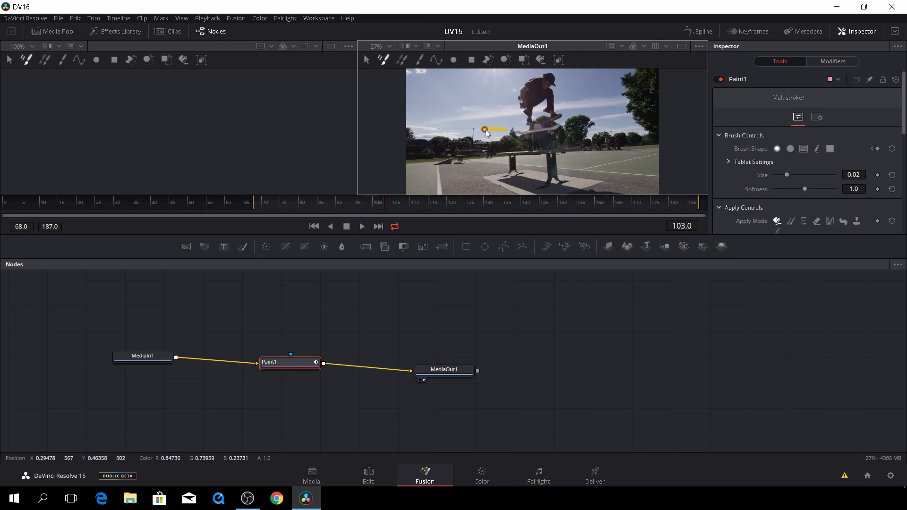
pyautogui.moveTo(511, 134)
pyautogui.mouseDown()
pyautogui.moveTo(494, 141)
pyautogui.moveTo(505, 159)
pyautogui.moveTo(489, 133)
pyautogui.moveTo(494, 143)
pyautogui.mouseUp()
pyautogui.press('Right')
pyautogui.press('Right')
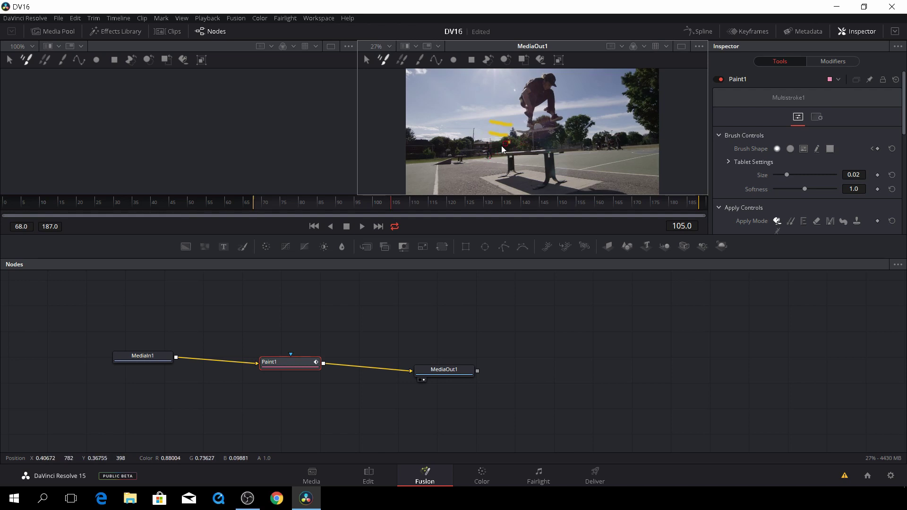
# - Paint a yellow loop on frame 106 and a curl under the board on frame 108
pyautogui.press('Right')
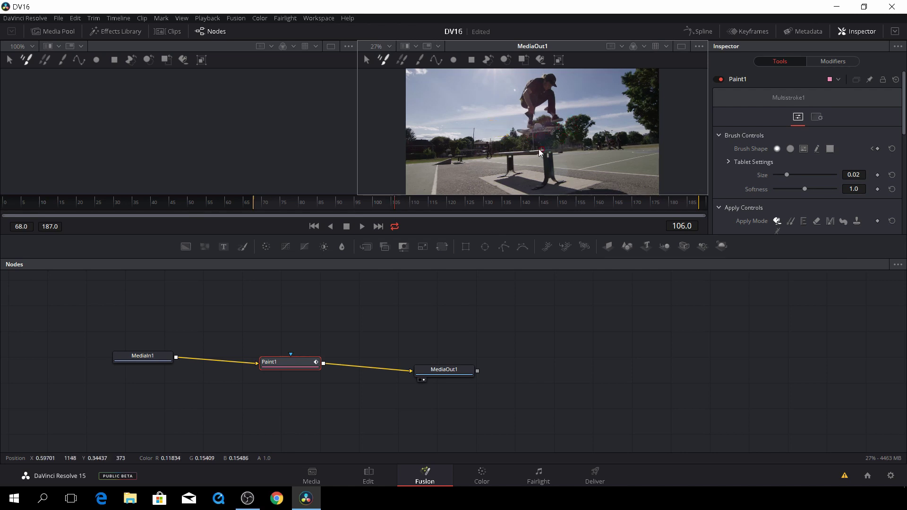
pyautogui.moveTo(524, 144); pyautogui.dragTo(552, 128)
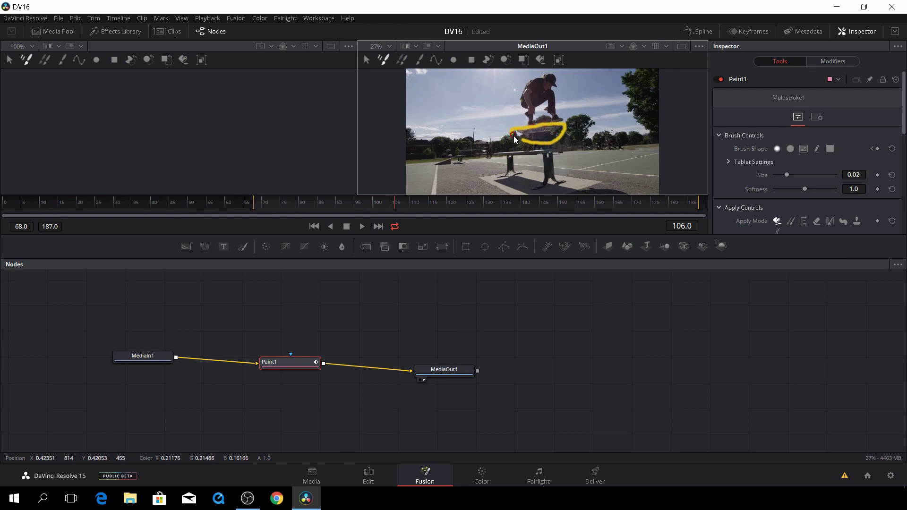
pyautogui.moveTo(552, 129)
pyautogui.mouseDown()
pyautogui.moveTo(525, 140)
pyautogui.moveTo(528, 127)
pyautogui.mouseUp()
pyautogui.press('Right')
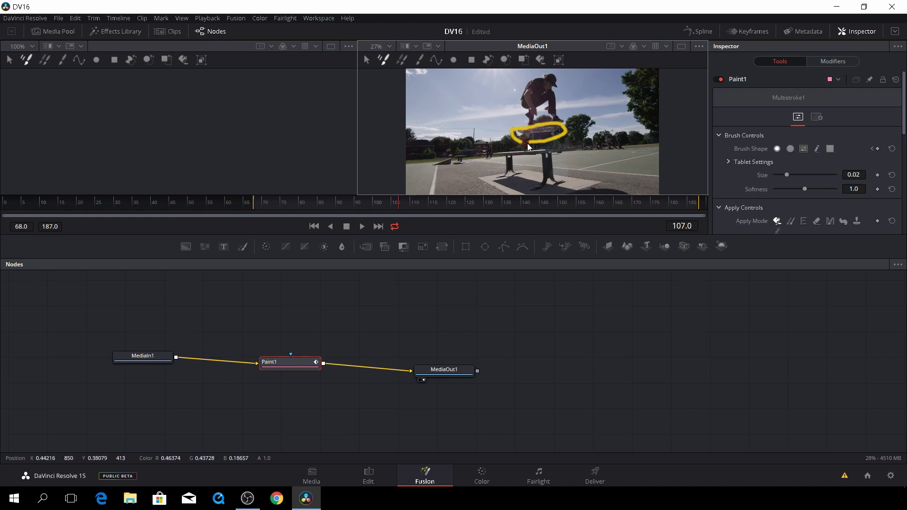
pyautogui.press('Right')
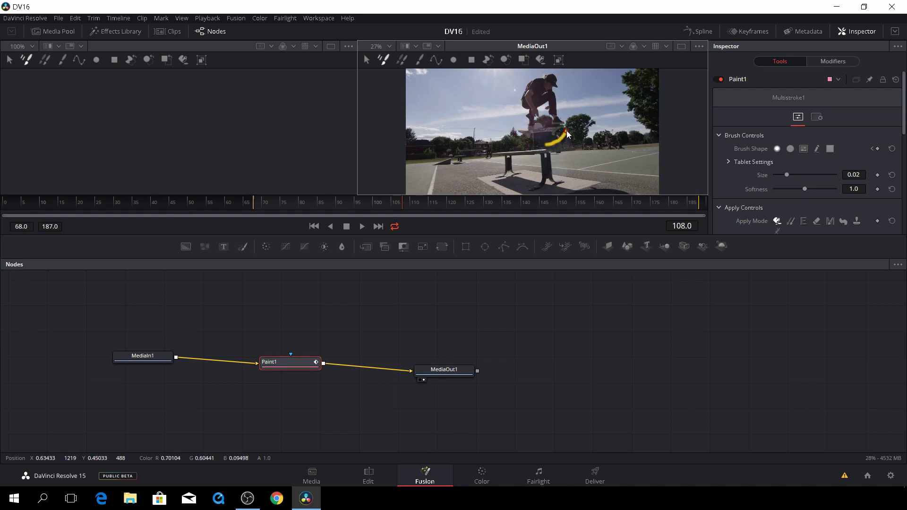
pyautogui.moveTo(509, 132); pyautogui.dragTo(534, 147)
pyautogui.press('Right')
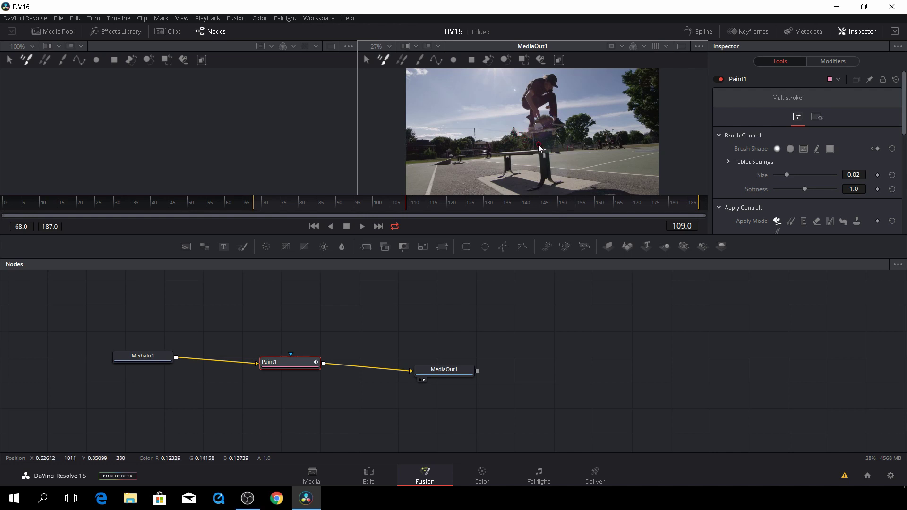
# - Paint rising yellow zigzags from frame 109 onward, undoing one misdrawn stroke
pyautogui.moveTo(520, 142); pyautogui.dragTo(523, 76)
pyautogui.press('Right')
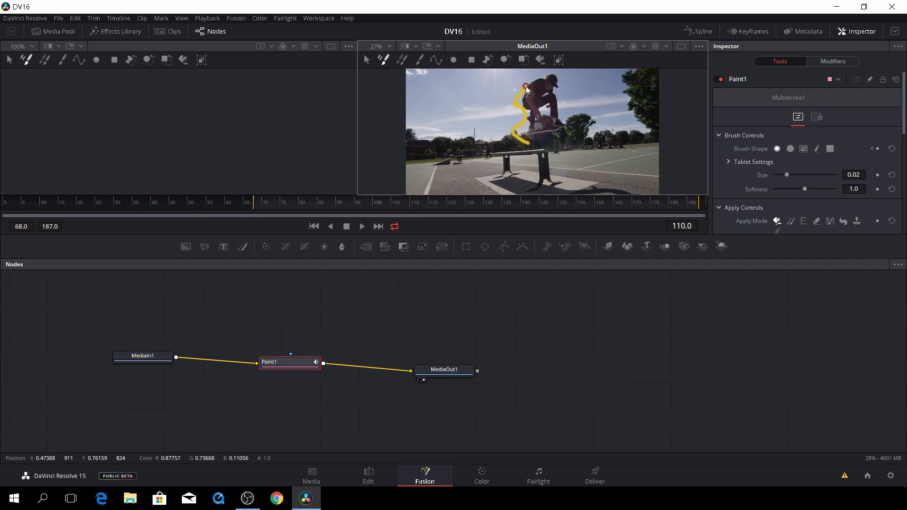
pyautogui.press('Right')
pyautogui.moveTo(529, 149); pyautogui.dragTo(515, 79)
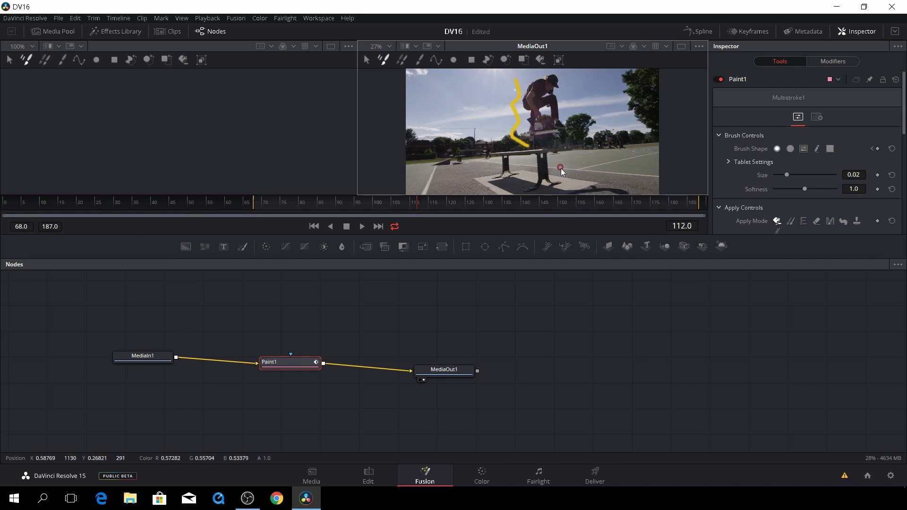
pyautogui.press('Right')
pyautogui.moveTo(533, 148)
pyautogui.mouseDown()
pyautogui.moveTo(519, 136)
pyautogui.moveTo(513, 89)
pyautogui.mouseUp()
pyautogui.hotkey('ctrl', 'z')
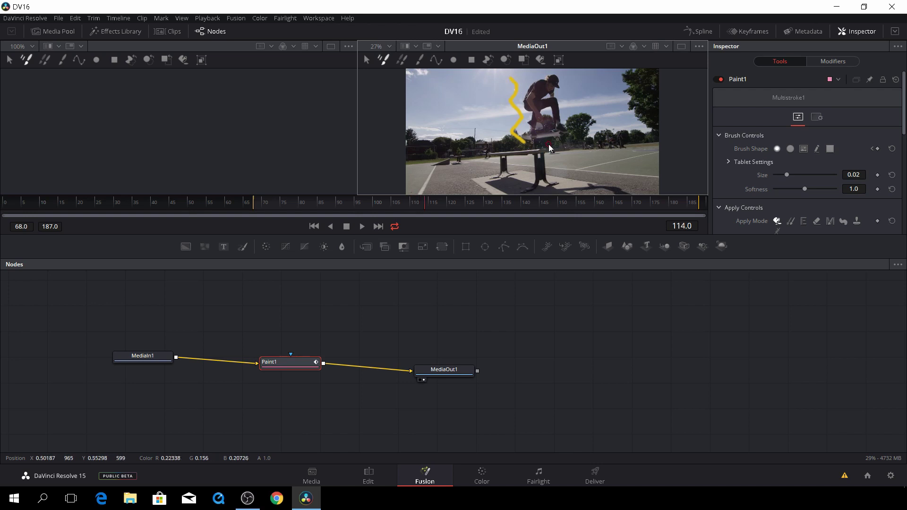
pyautogui.press('Right')
pyautogui.moveTo(522, 142); pyautogui.dragTo(517, 121)
pyautogui.press('Right')
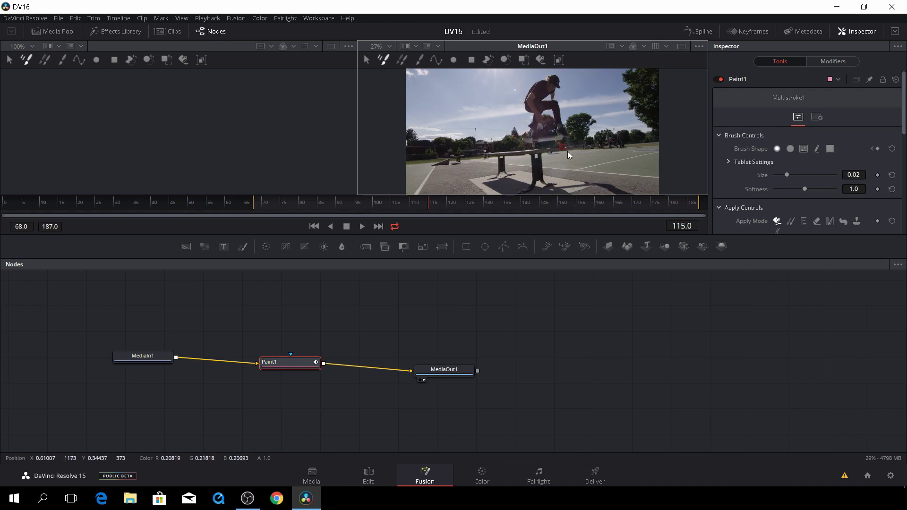
# - Redraw one undone zigzag and keep painting rising zigzags on later frames
pyautogui.moveTo(529, 147); pyautogui.dragTo(503, 138)
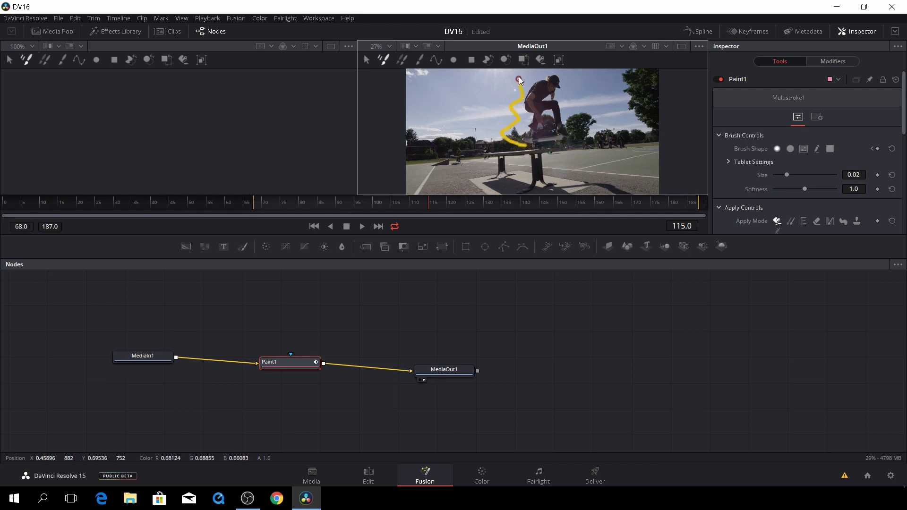
pyautogui.hotkey('ctrl', 'z')
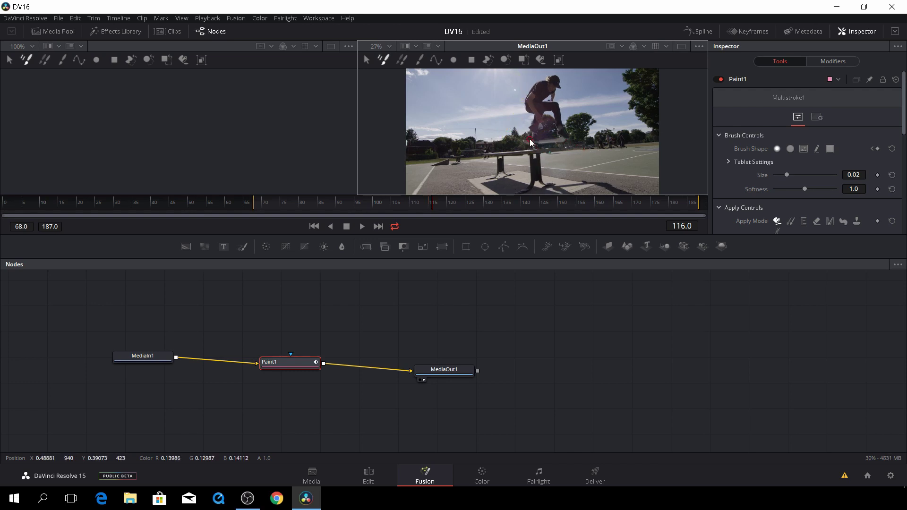
pyautogui.moveTo(528, 144); pyautogui.dragTo(505, 129)
pyautogui.press('Right')
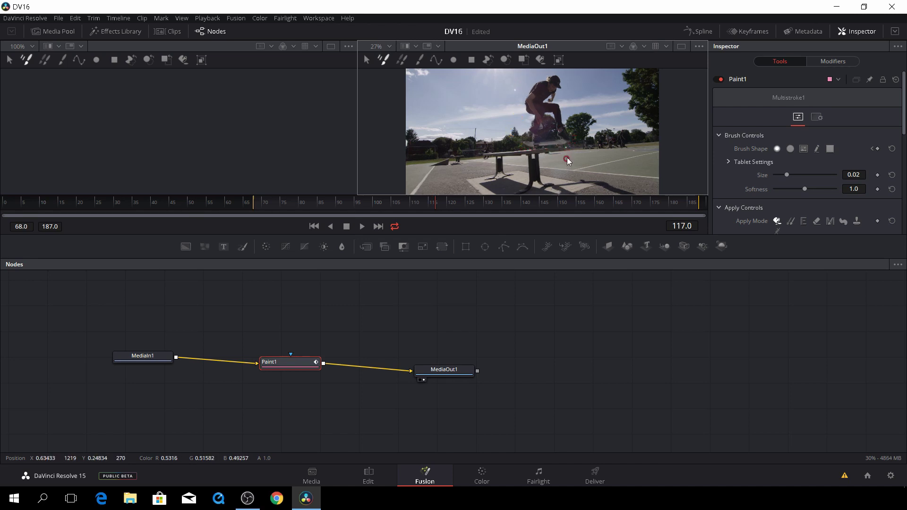
pyautogui.moveTo(505, 135); pyautogui.dragTo(514, 111)
pyautogui.press('Right')
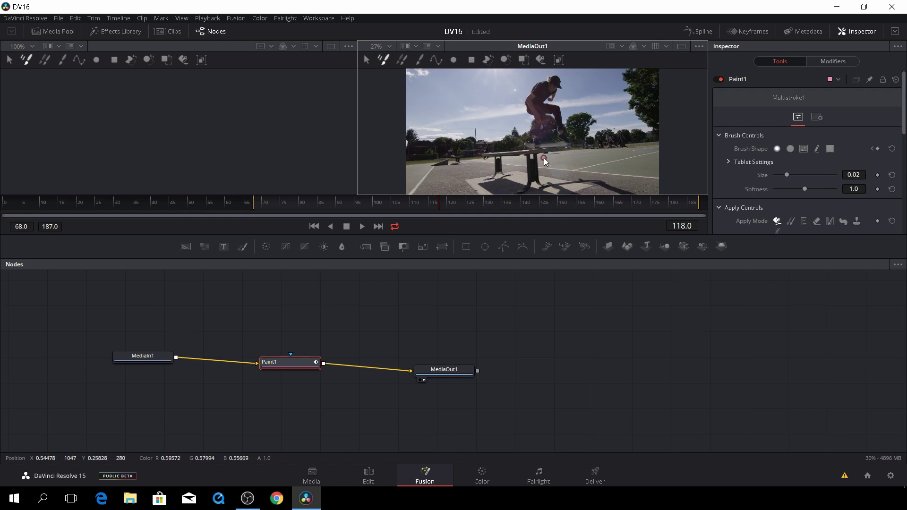
pyautogui.moveTo(523, 146); pyautogui.dragTo(507, 142)
pyautogui.press('Right')
pyautogui.moveTo(525, 152); pyautogui.dragTo(519, 83)
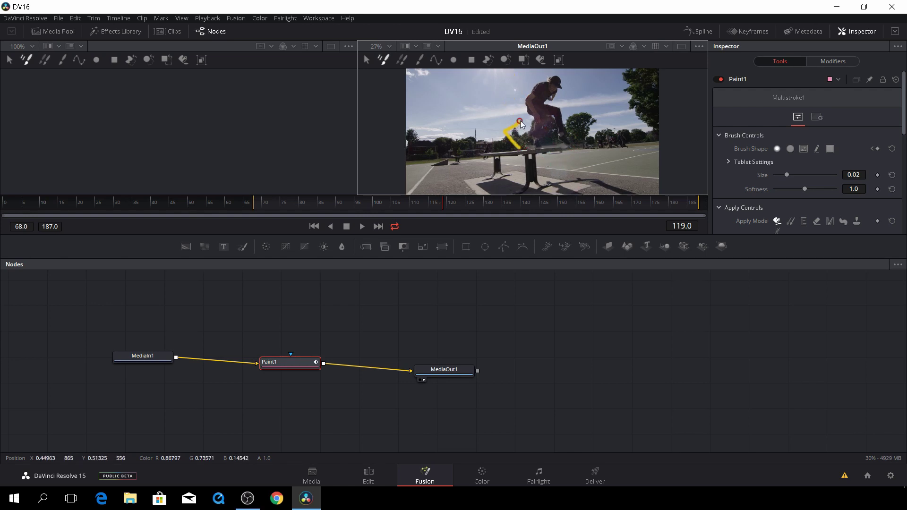
pyautogui.press('Right')
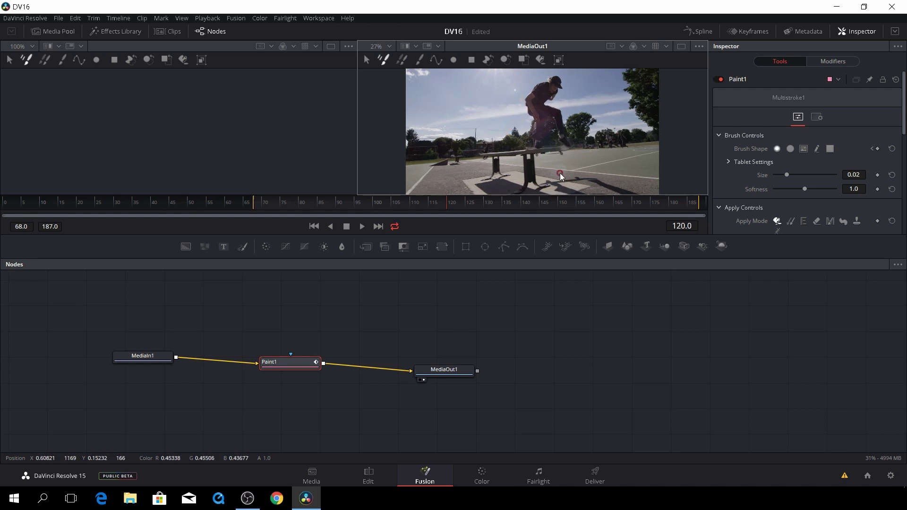
pyautogui.press('Right')
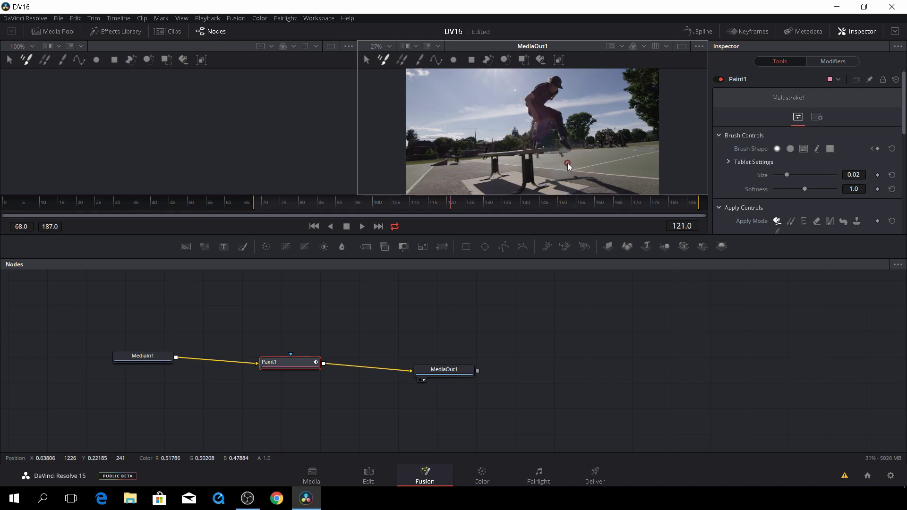
# - Paint short yellow ground strokes below the board's landing through frame 128, undoing one
pyautogui.press('Right')
pyautogui.press('Right')
pyautogui.press('Right')
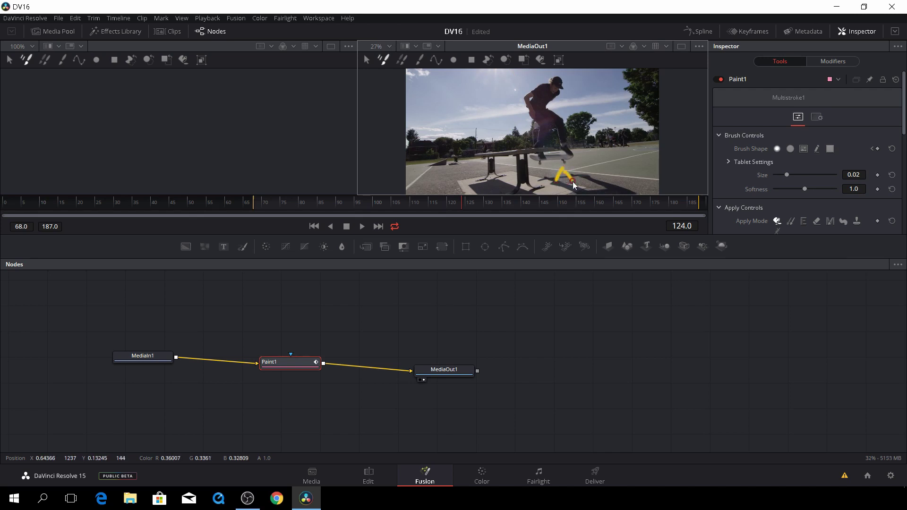
pyautogui.moveTo(539, 175); pyautogui.dragTo(525, 185)
pyautogui.press('Right')
pyautogui.hotkey('ctrl', 'z')
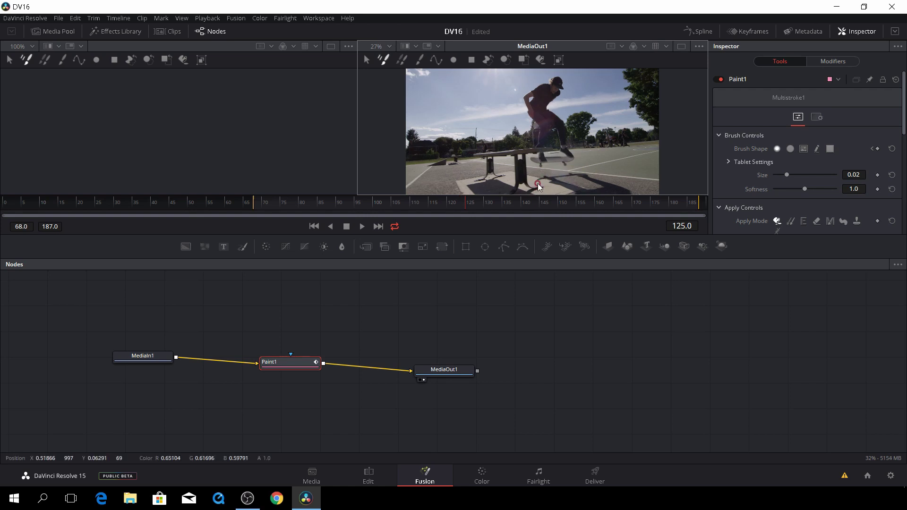
pyautogui.moveTo(540, 178)
pyautogui.mouseDown()
pyautogui.moveTo(576, 171)
pyautogui.moveTo(531, 185)
pyautogui.moveTo(544, 179)
pyautogui.mouseUp()
pyautogui.press('Right')
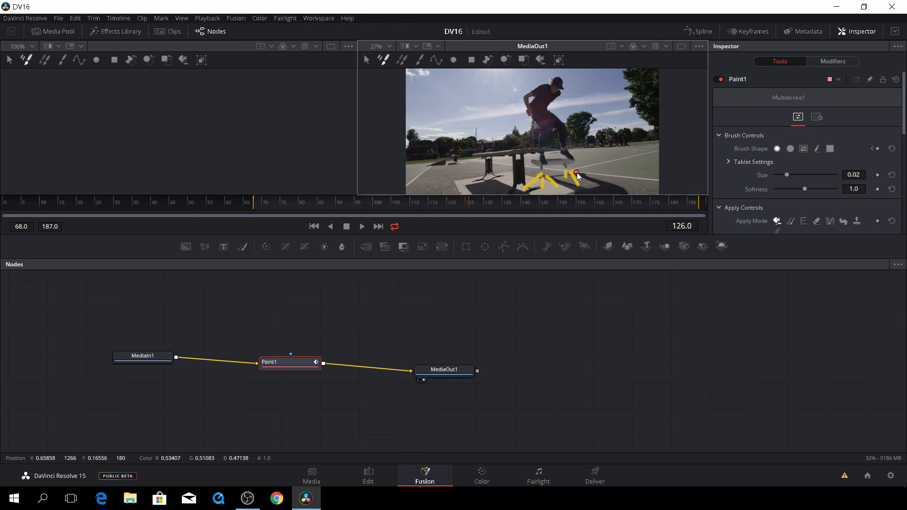
pyautogui.press('Right')
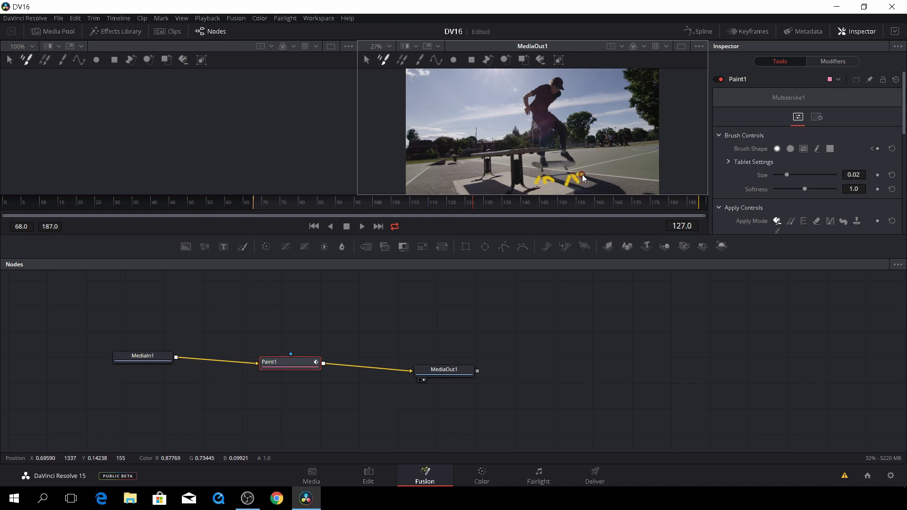
pyautogui.press('Right')
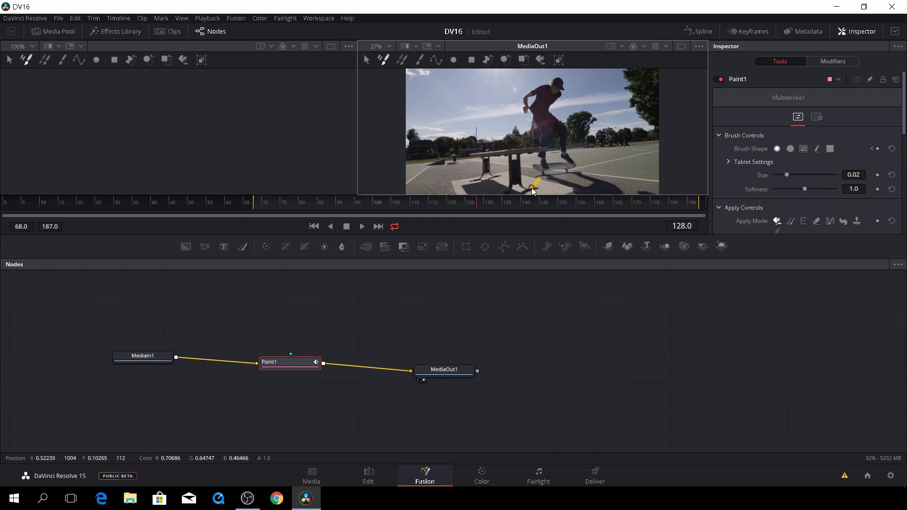
pyautogui.moveTo(550, 178); pyautogui.dragTo(569, 181)
pyautogui.press('Right')
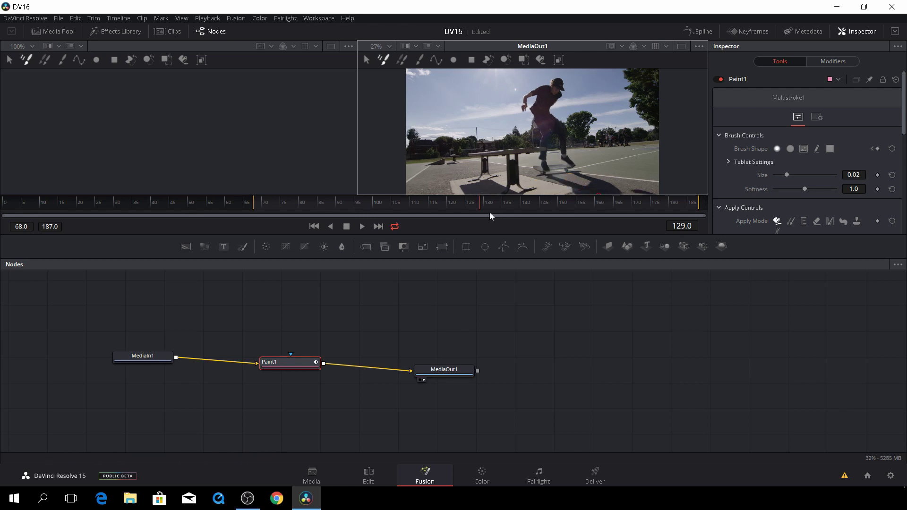
pyautogui.moveTo(482, 210); pyautogui.dragTo(288, 215)
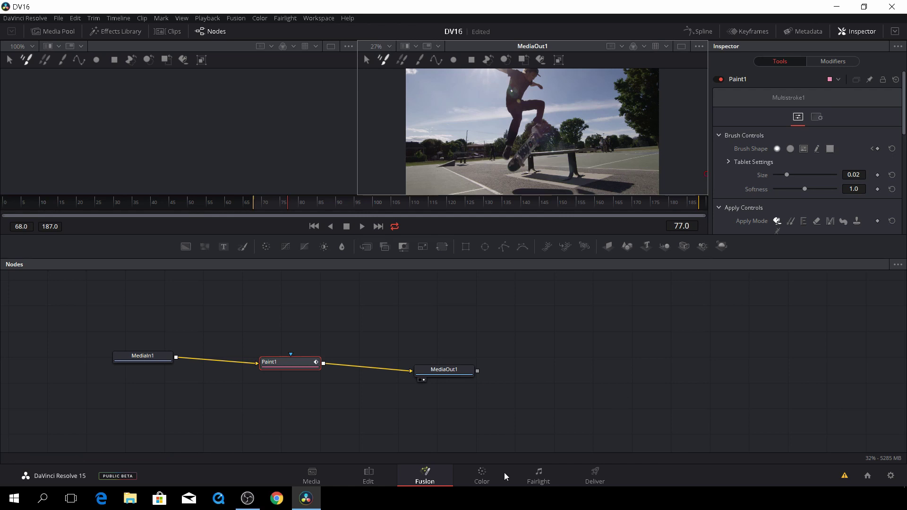
# - Switch back to the Edit page and park the playhead near the painted clip's start
pyautogui.click(375, 471)
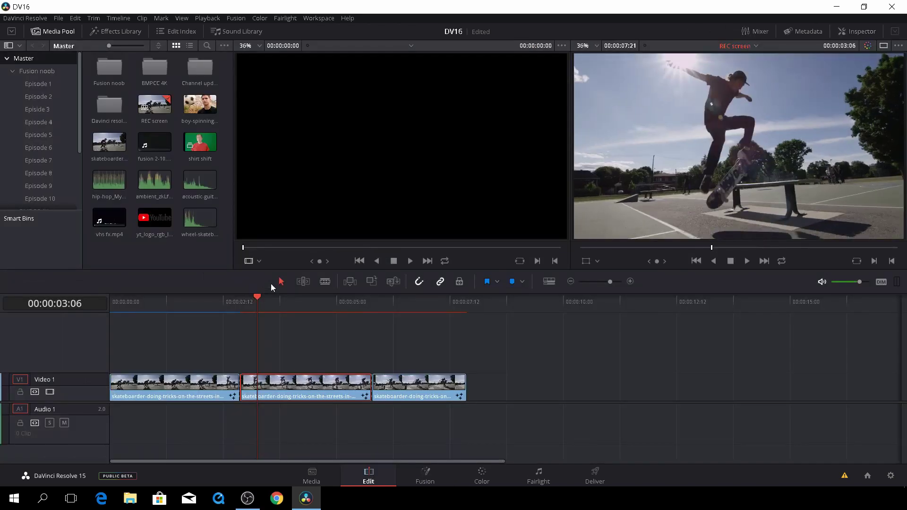
pyautogui.click(242, 302)
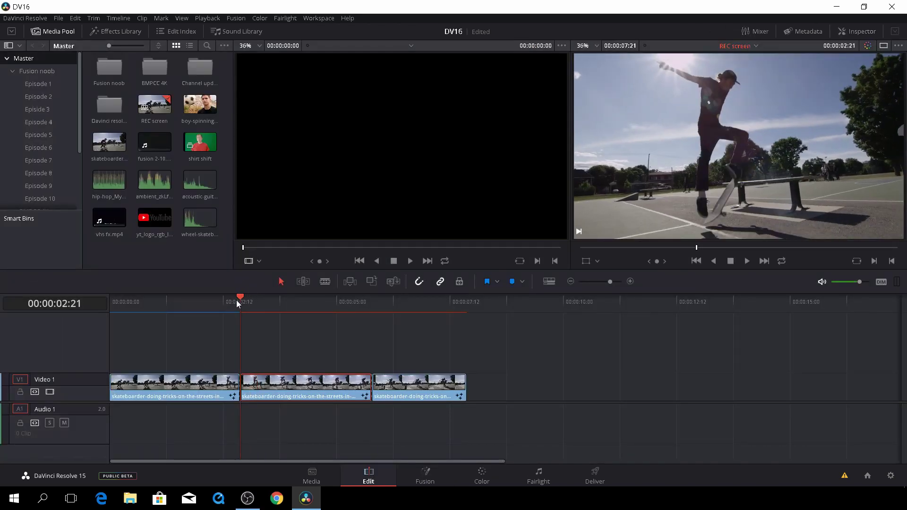